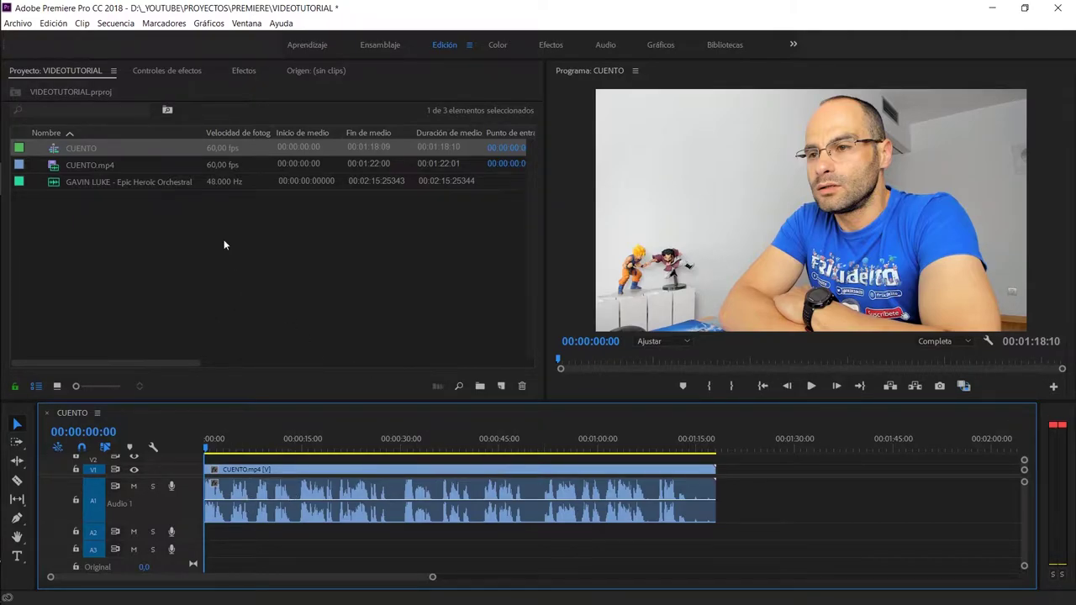
Place the Epic Heroic Orchestral music on Audio 2 and preview it with the narration.
{"action": "left_click_drag", "start_coordinate": [57, 181], "coordinate": [252, 538]}
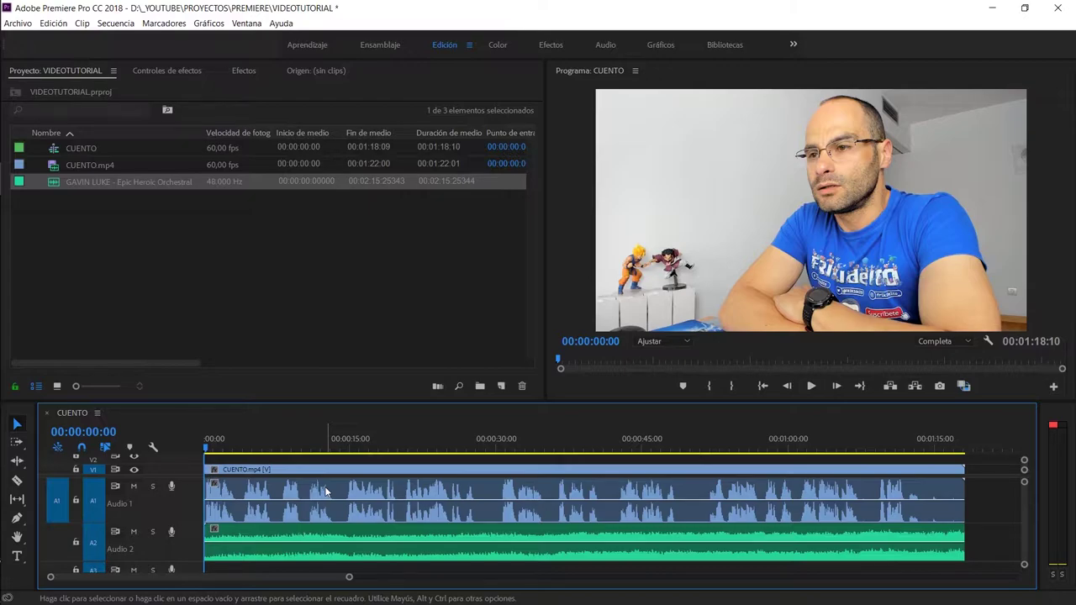
{"action": "key", "text": "space"}
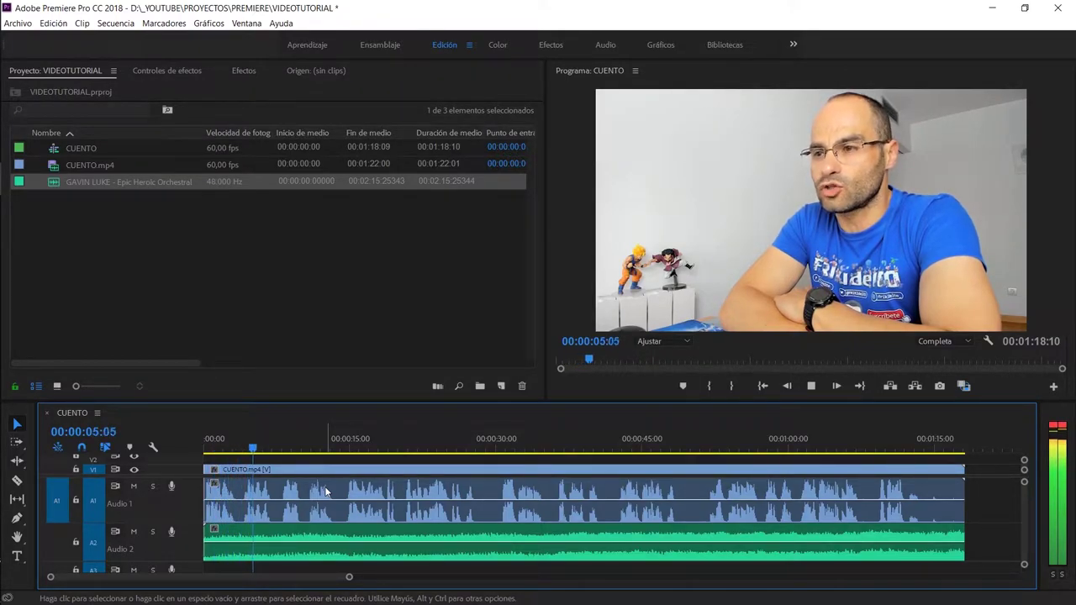
{"action": "key", "text": "space"}
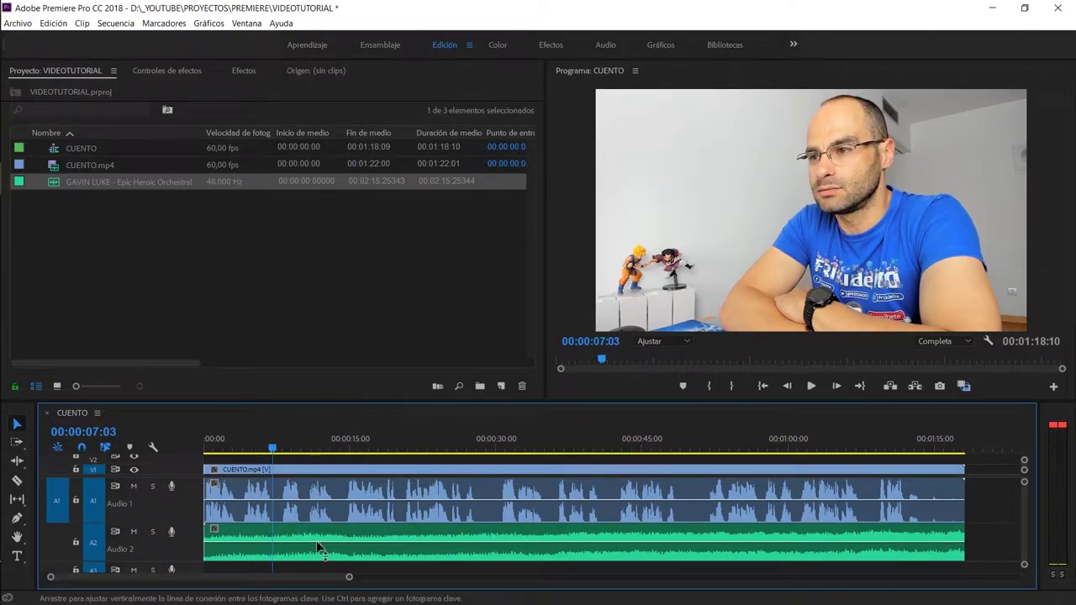
Select the Audio 2 music clip, check its volume level, and replay the sequence from the start.
{"action": "scroll", "coordinate": [95, 548], "scroll_direction": "up", "scroll_amount": 2}
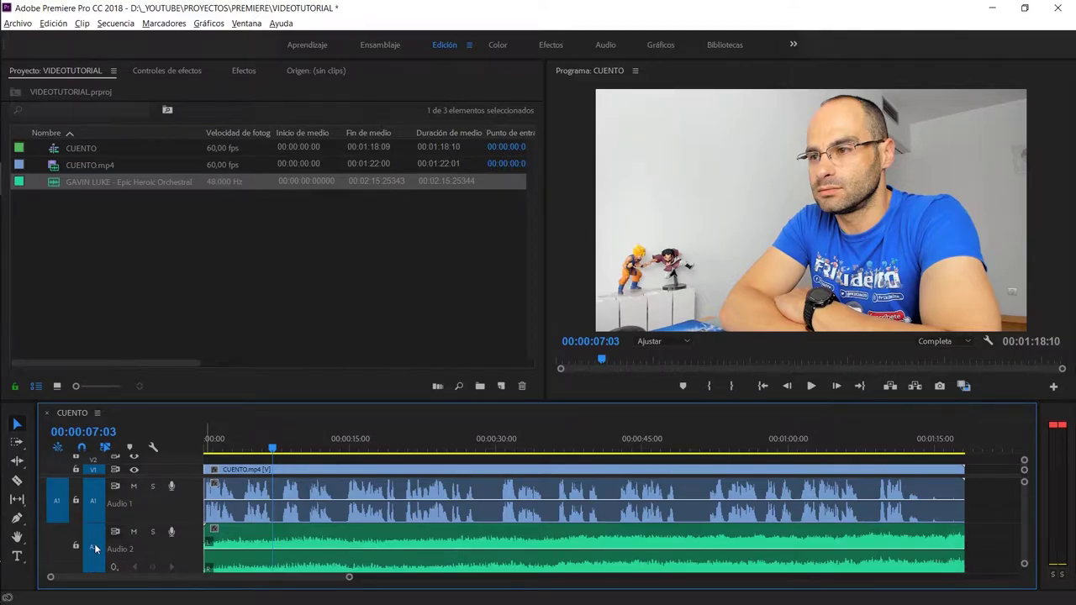
{"action": "left_click", "coordinate": [377, 551]}
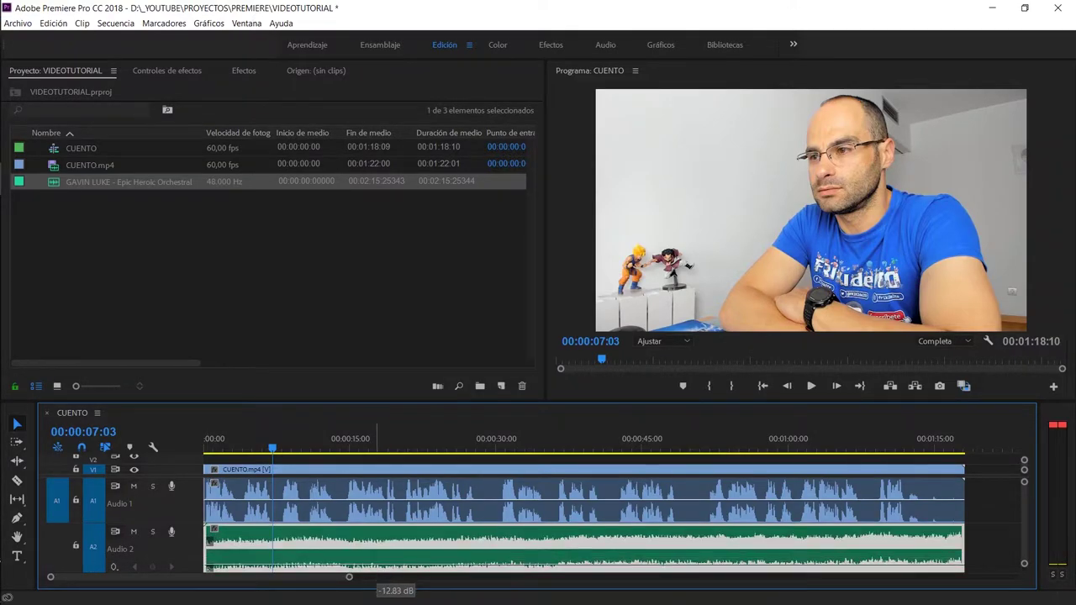
{"action": "left_click", "coordinate": [205, 447]}
{"action": "key", "text": "space"}
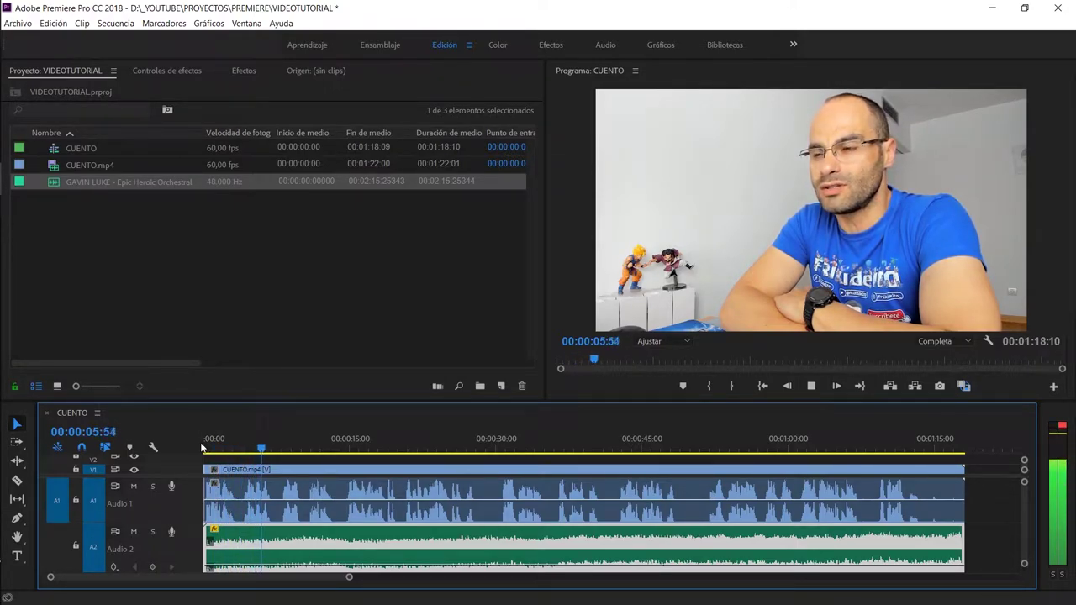
{"action": "key", "text": "space"}
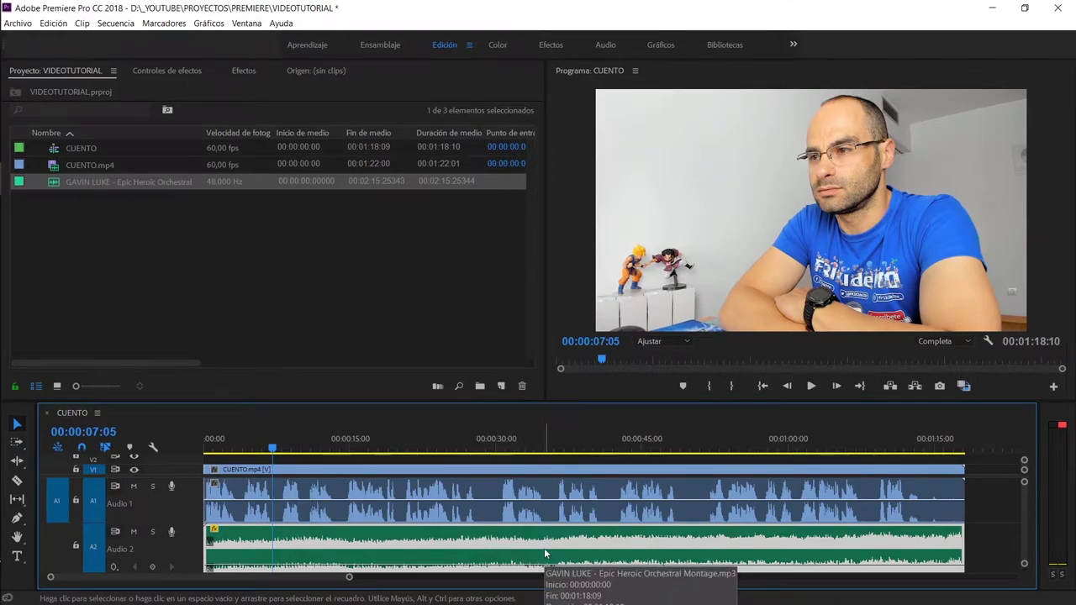
Bring up the Sonido esencial panel from the Window menu.
{"action": "left_click", "coordinate": [284, 427]}
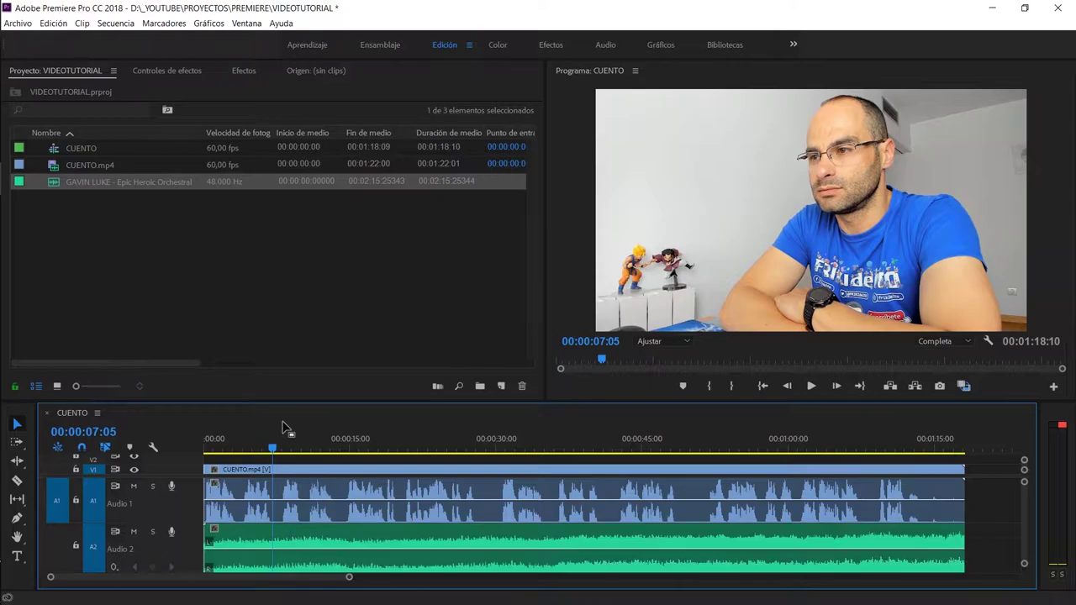
{"action": "left_click", "coordinate": [246, 23]}
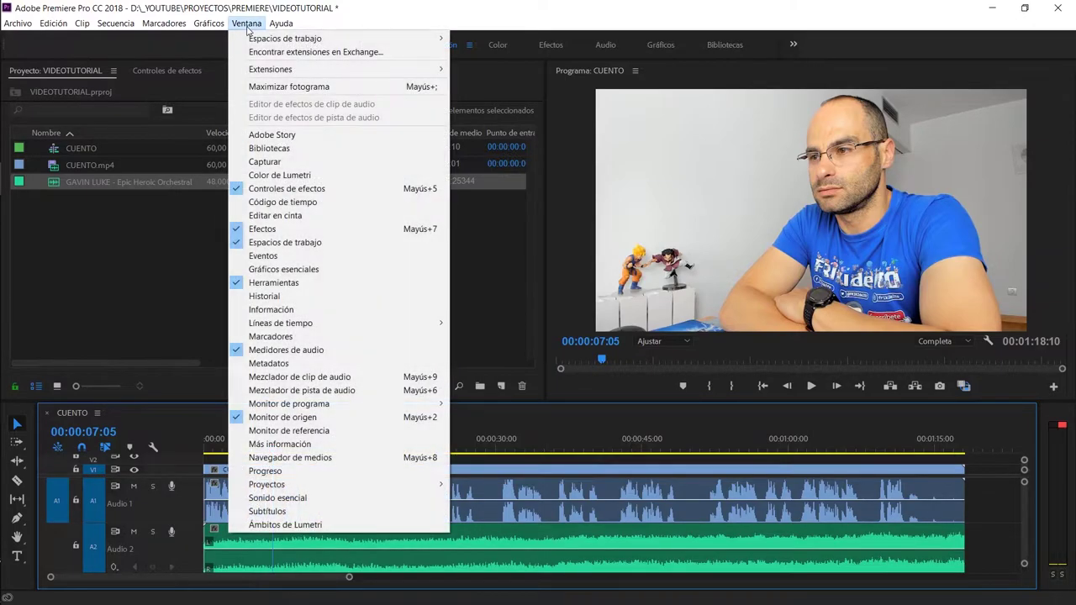
{"action": "left_click", "coordinate": [277, 497]}
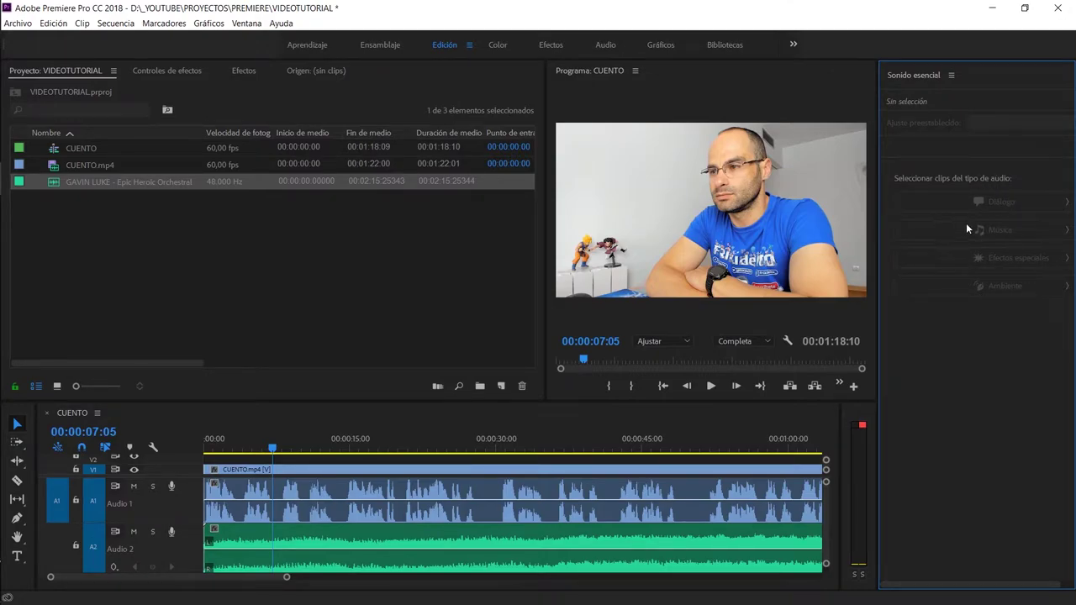
Tag CUENTO.mp4 as Diálogo and the orchestral clip as Música with Atenuación automática on.
{"action": "left_click", "coordinate": [357, 432]}
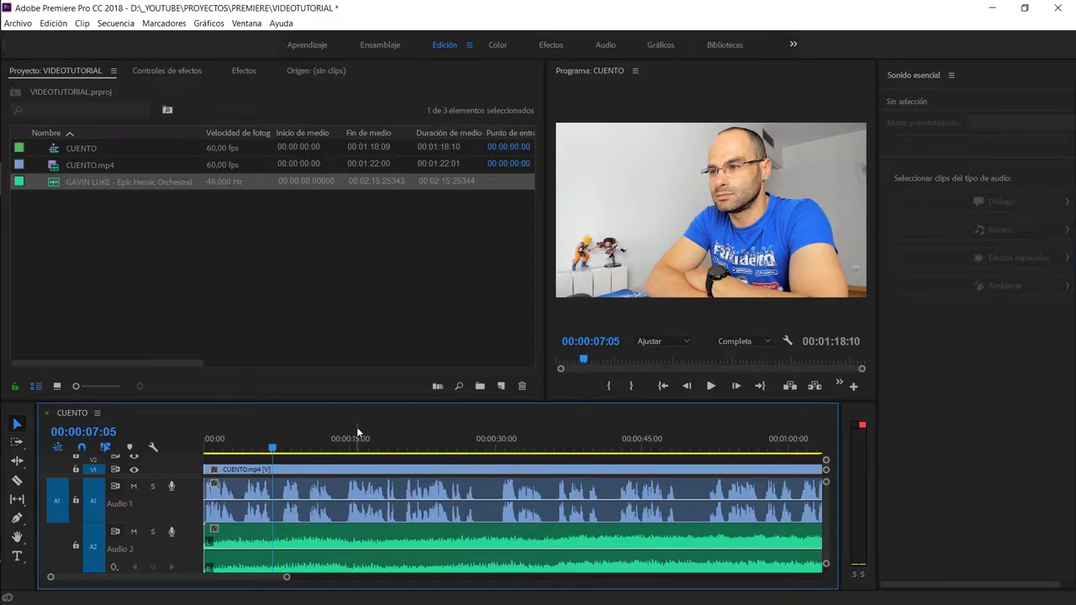
{"action": "left_click", "coordinate": [293, 488]}
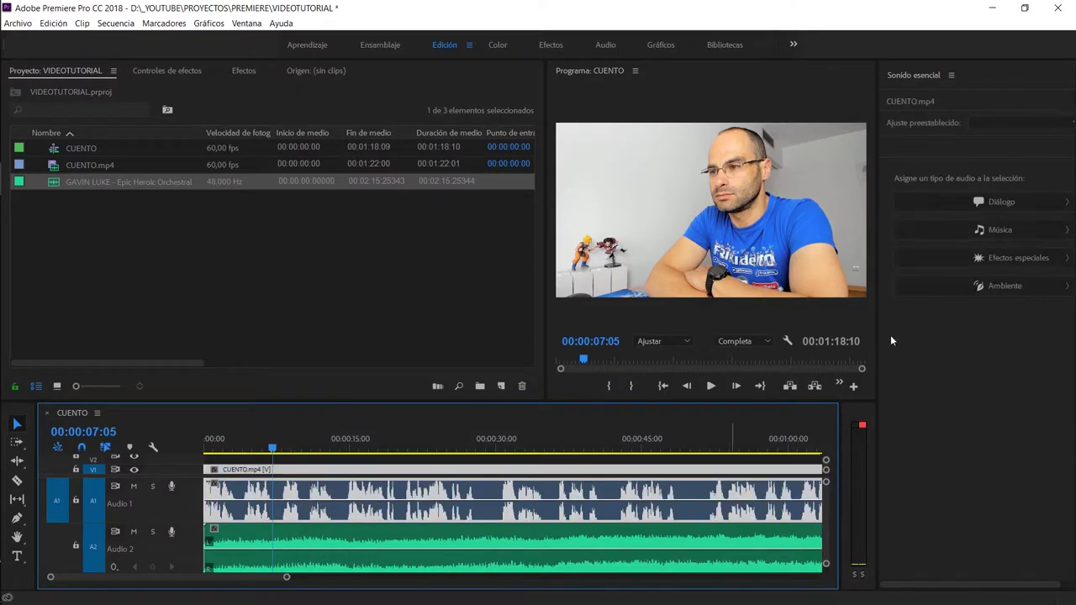
{"action": "left_click", "coordinate": [986, 200]}
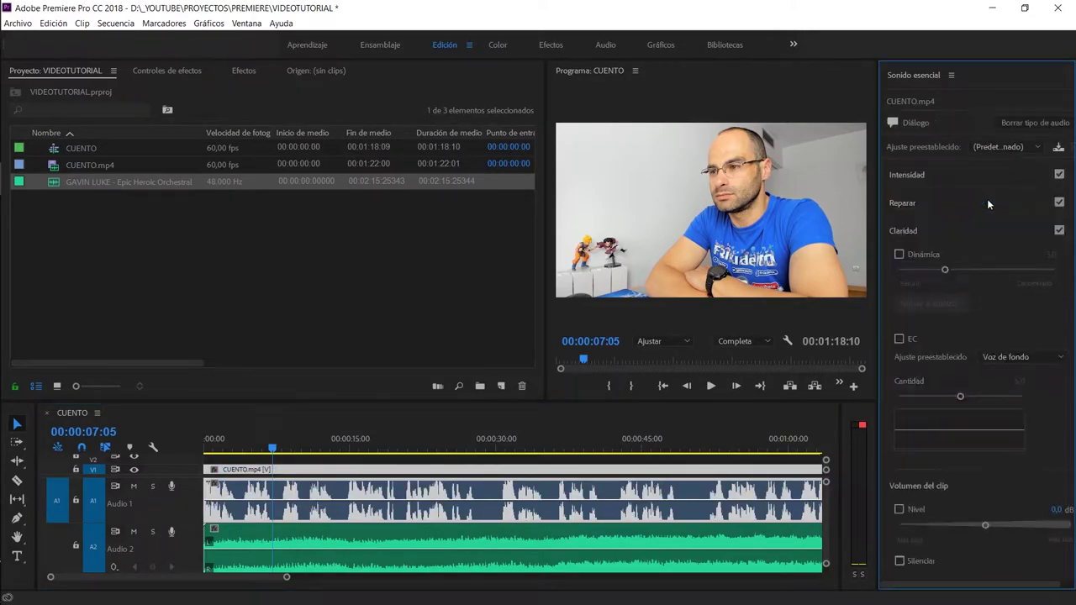
{"action": "left_click", "coordinate": [288, 542]}
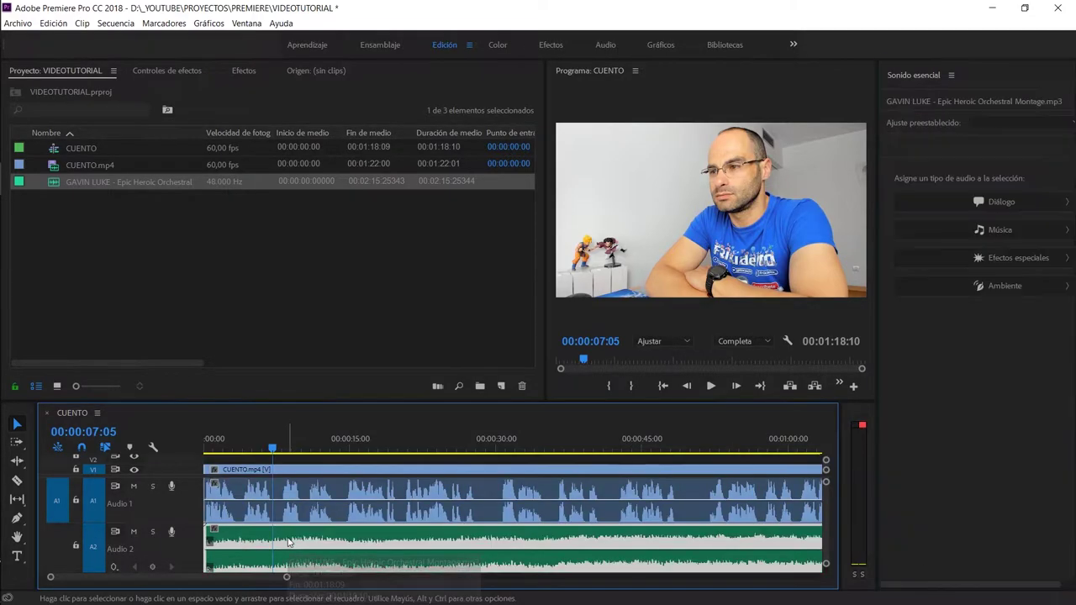
{"action": "left_click", "coordinate": [996, 230]}
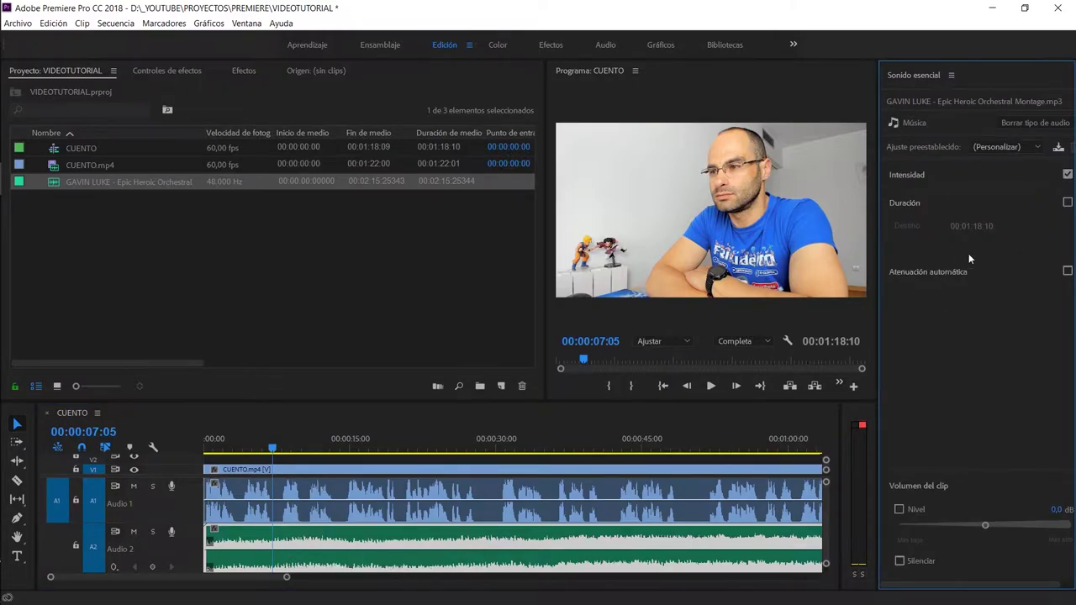
{"action": "left_click", "coordinate": [1067, 271]}
Generate ducking keyframes at sensitivity 6, -18 dB, 800 ms fades, and review playback from 00:00:23.
{"action": "left_click", "coordinate": [927, 272]}
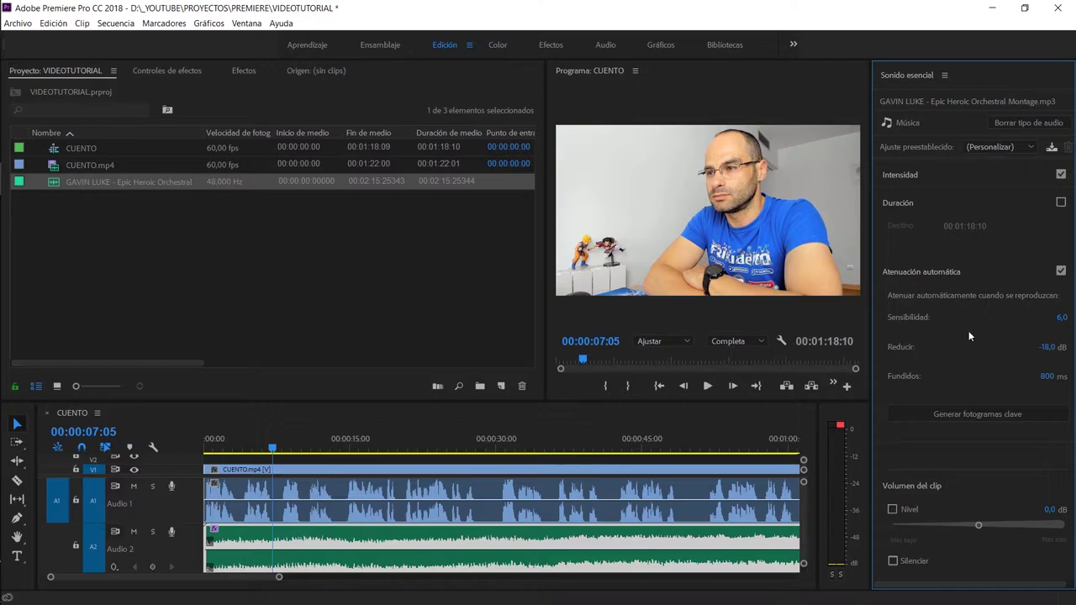
{"action": "left_click", "coordinate": [965, 415]}
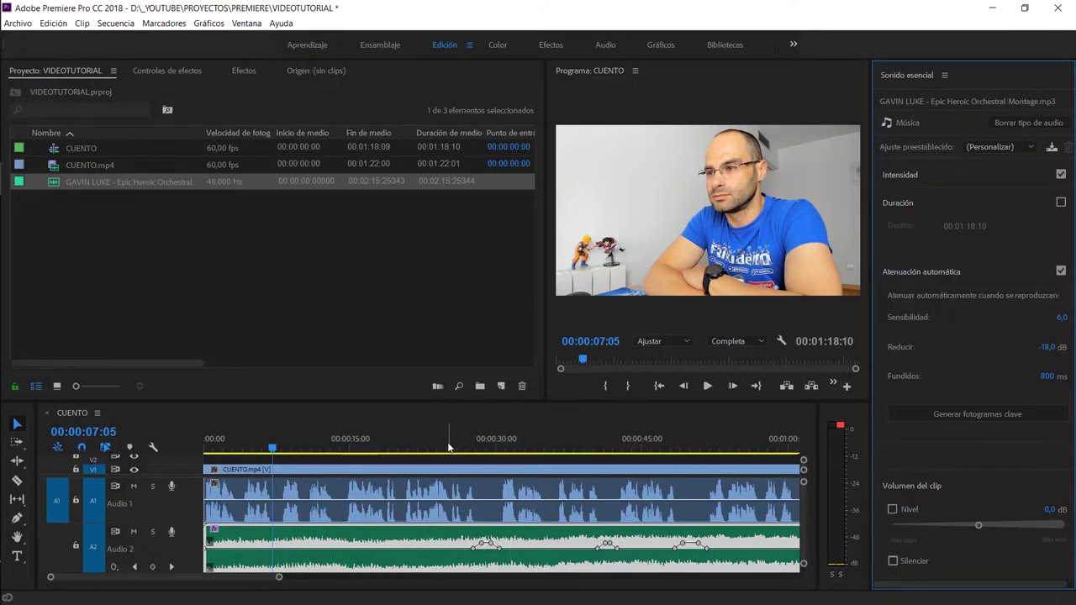
{"action": "left_click", "coordinate": [438, 446]}
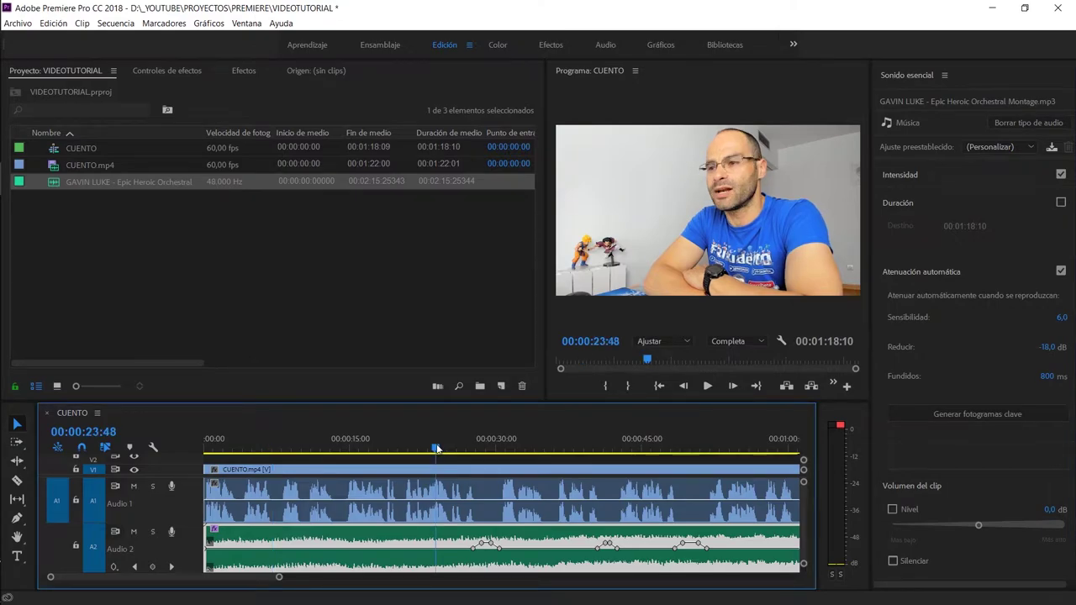
{"action": "key", "text": "space"}
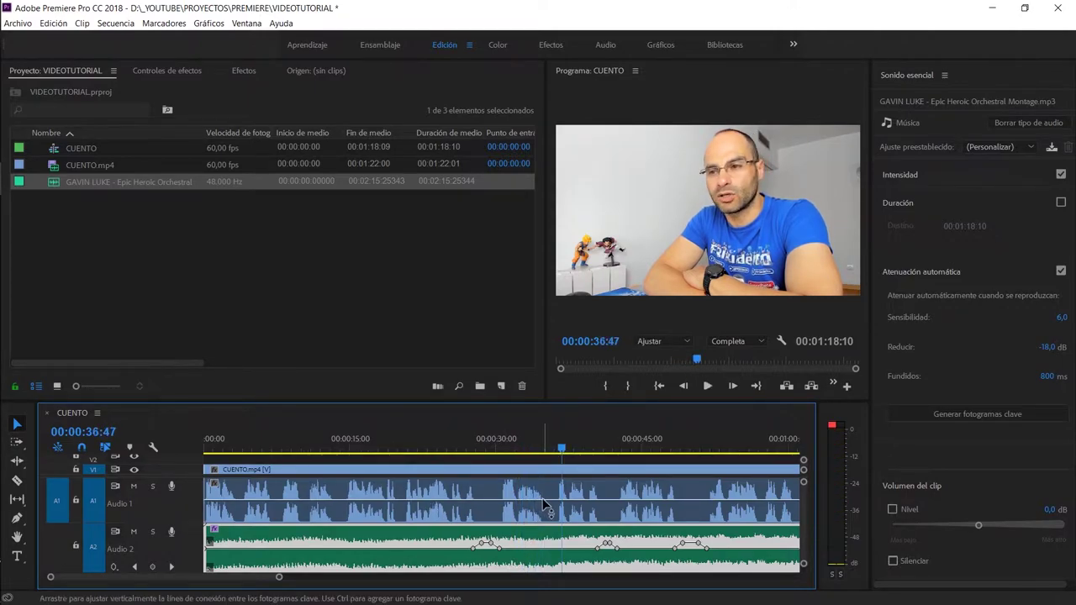
{"action": "key", "text": "space"}
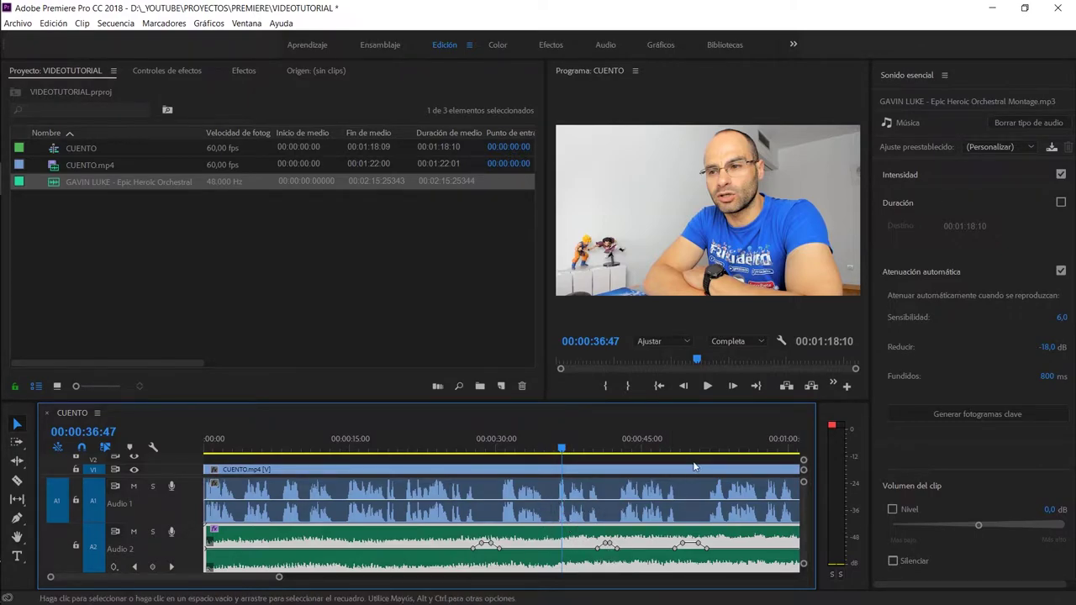
Set ducking sensitivity to 3,0, regenerate keyframes, and play from about 26 seconds to check.
{"action": "left_click", "coordinate": [1064, 322]}
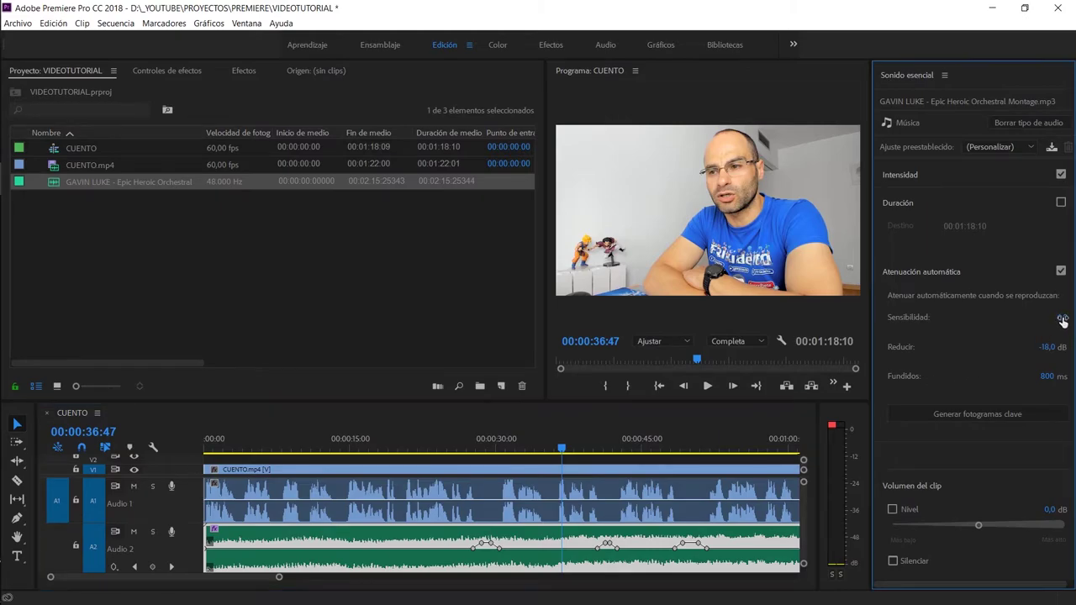
{"action": "left_click", "coordinate": [1059, 318]}
{"action": "type", "text": "3"}
{"action": "key", "text": "Return"}
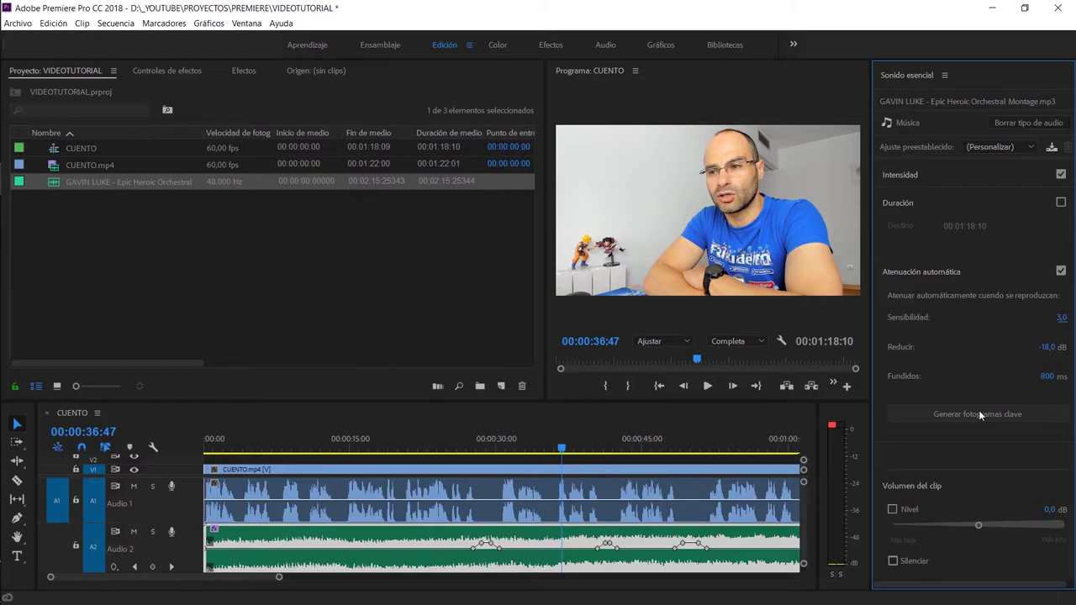
{"action": "left_click", "coordinate": [978, 411]}
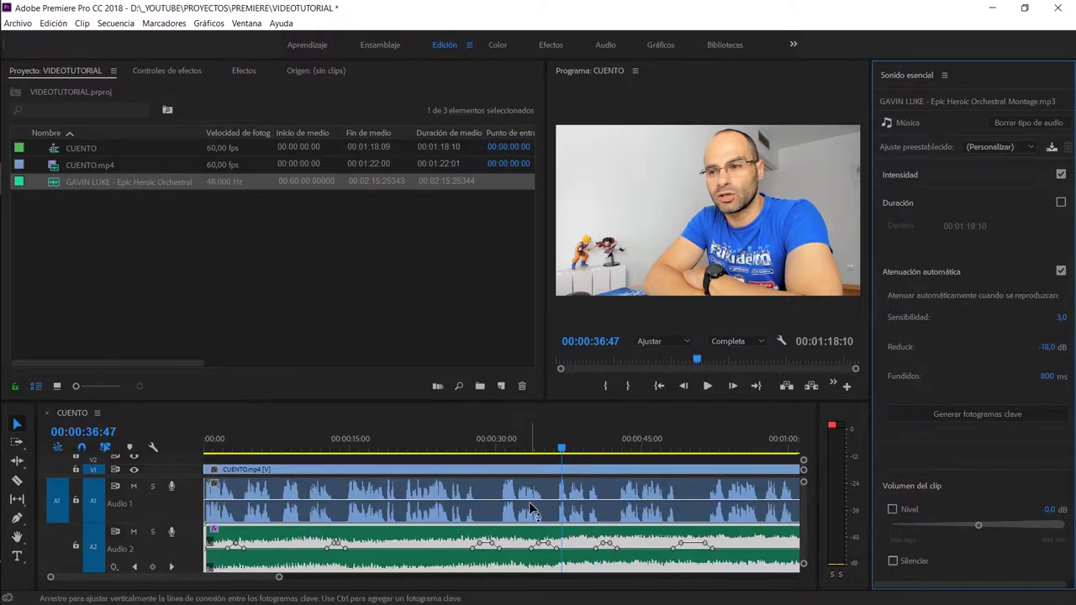
{"action": "left_click", "coordinate": [459, 445]}
{"action": "key", "text": "space"}
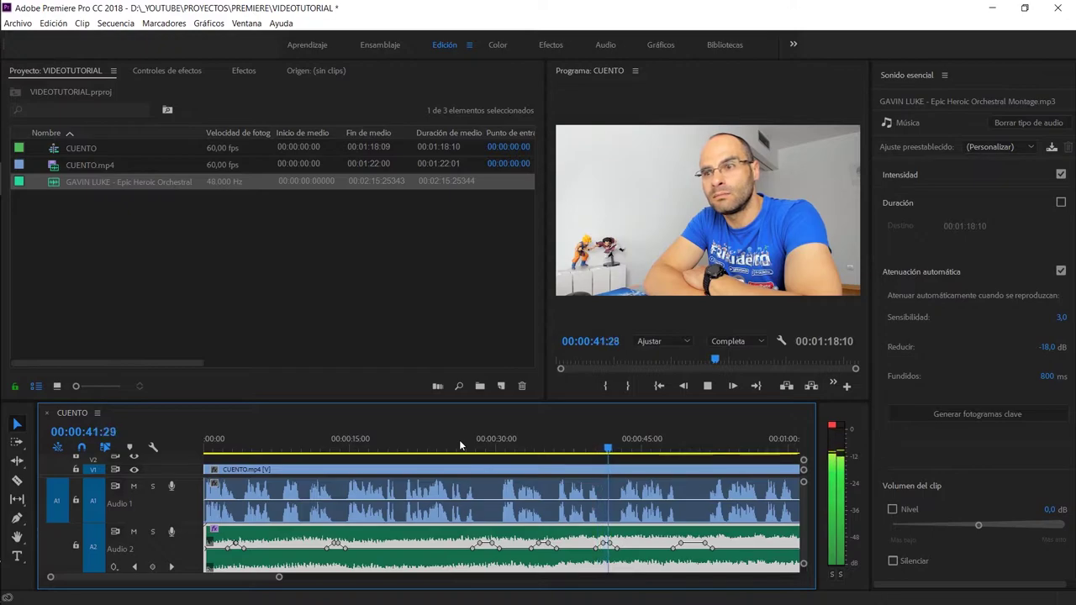
{"action": "key", "text": "space"}
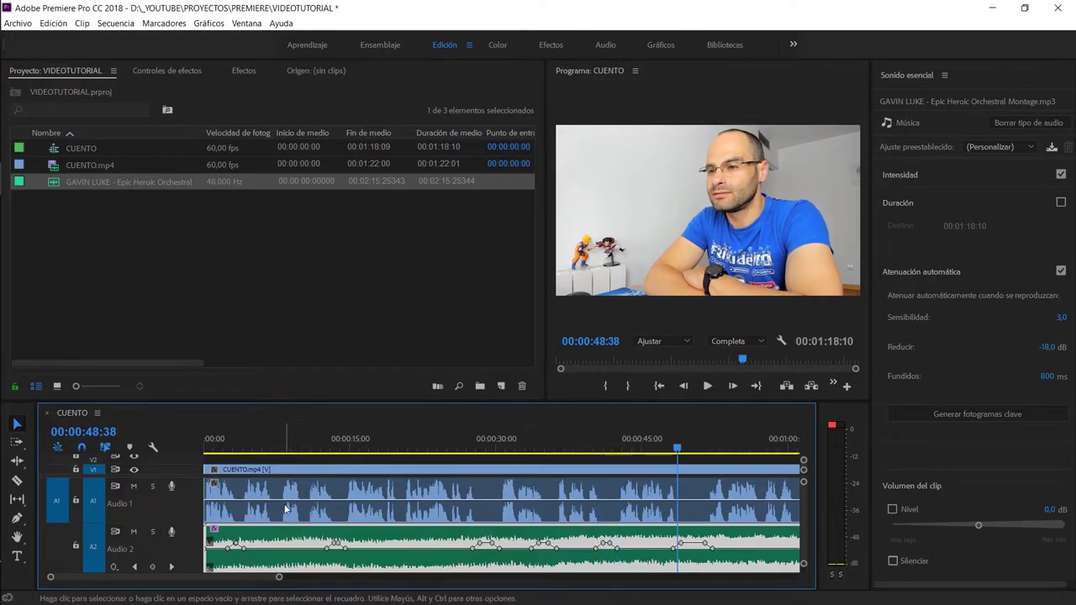
Lower sensitivity to 1,0, regenerate the keyframes, and play back from about 5 seconds.
{"action": "left_click", "coordinate": [1063, 317]}
{"action": "type", "text": "1"}
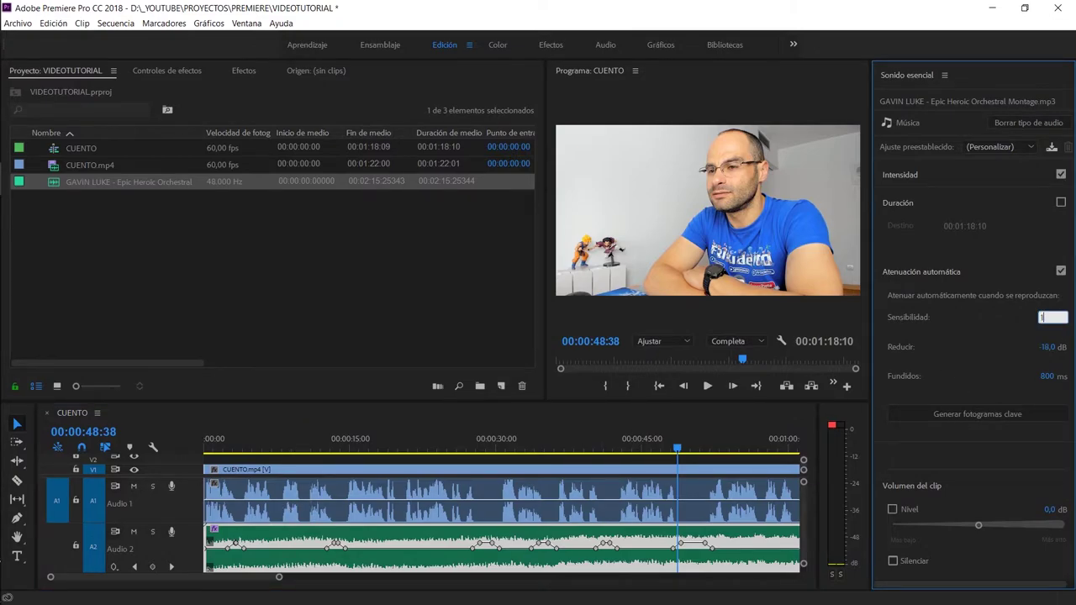
{"action": "key", "text": "Return"}
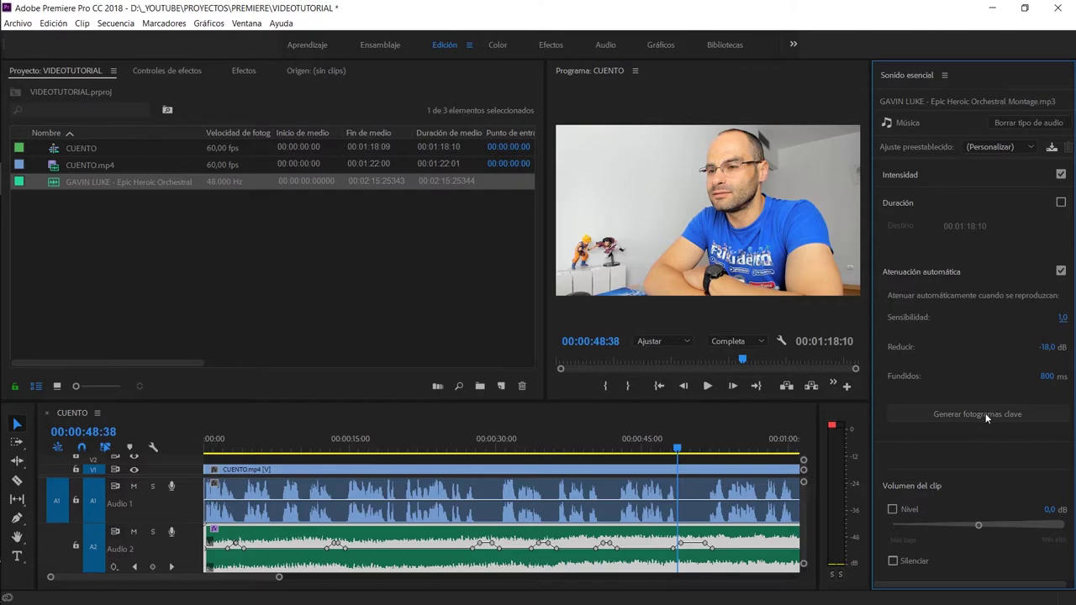
{"action": "left_click", "coordinate": [985, 412]}
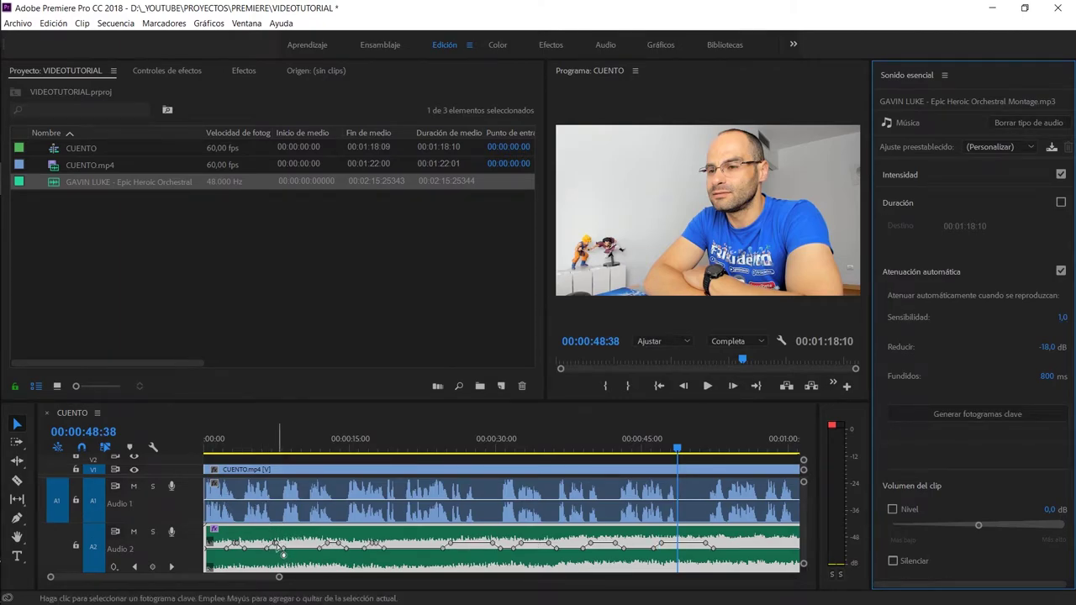
{"action": "left_click", "coordinate": [257, 441]}
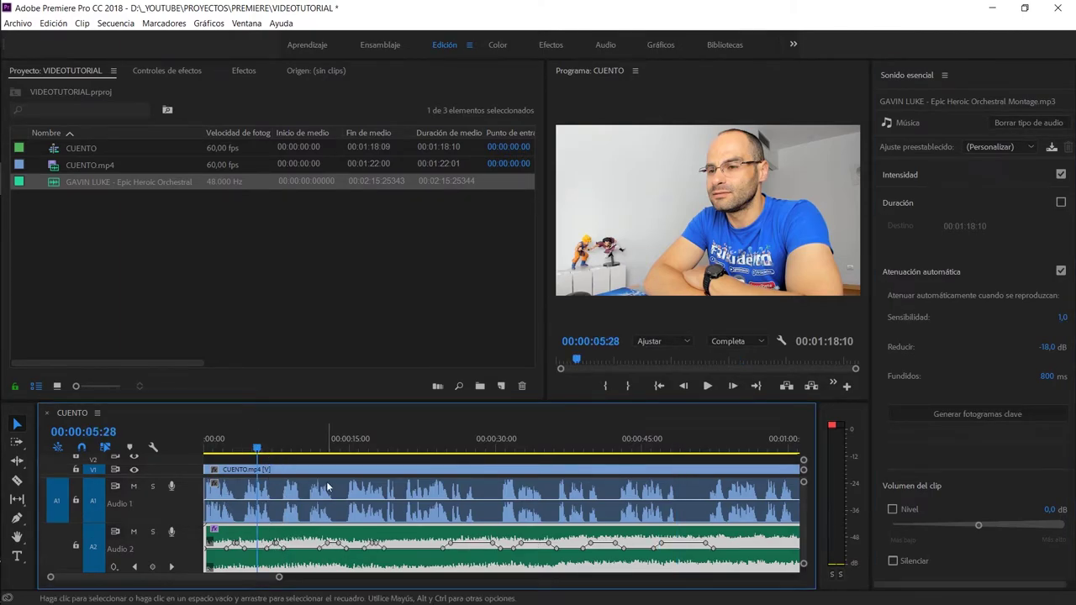
{"action": "key", "text": "space"}
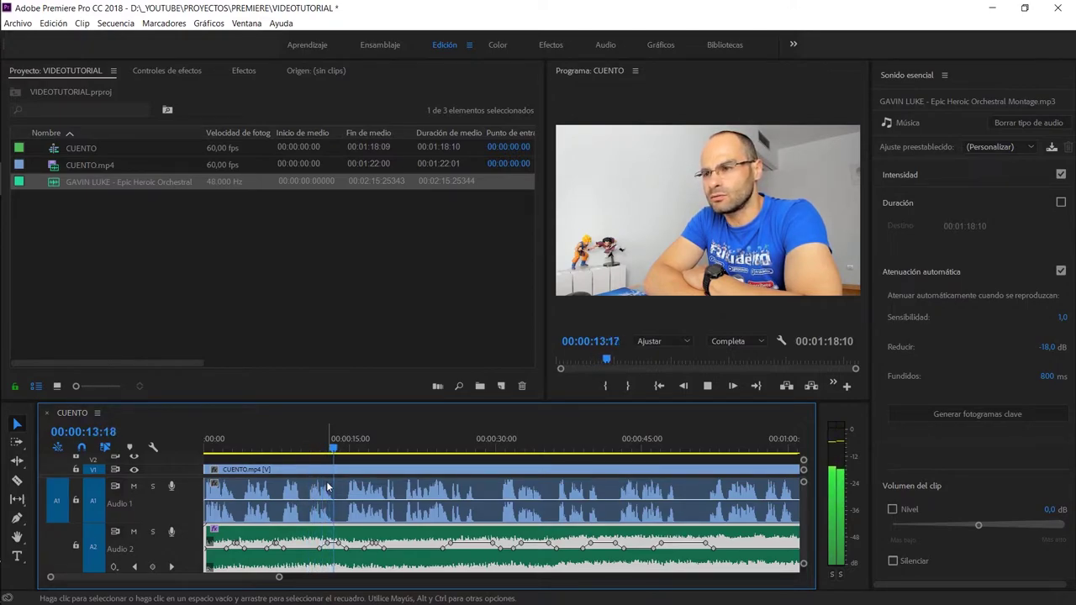
Change the ducking fades to 200 ms, regenerate keyframes, and play back from near the start.
{"action": "left_click", "coordinate": [935, 368]}
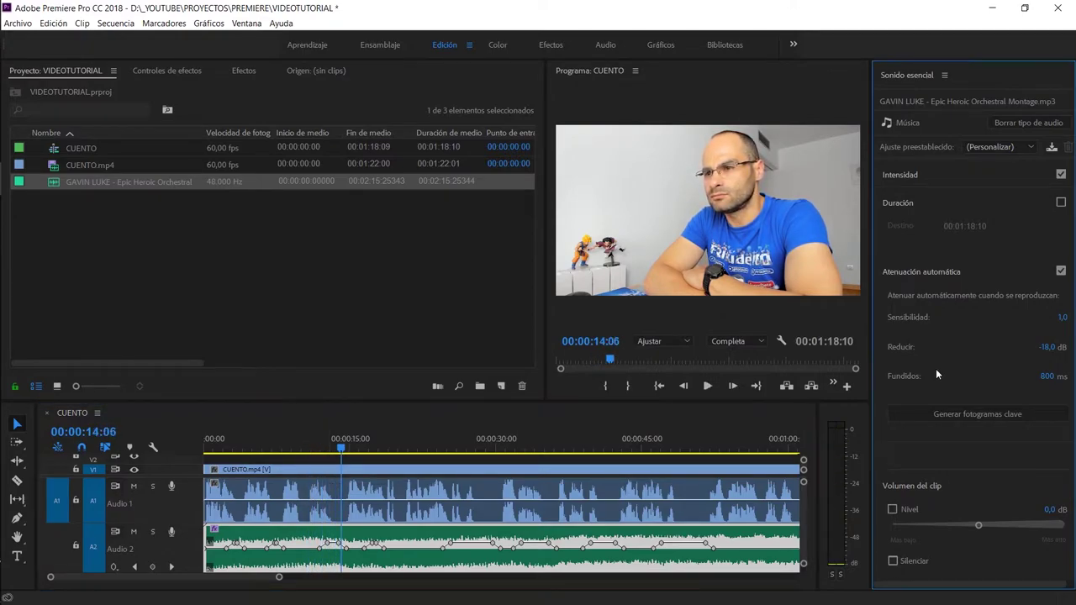
{"action": "left_click", "coordinate": [1051, 376]}
{"action": "type", "text": "200"}
{"action": "left_click", "coordinate": [984, 414]}
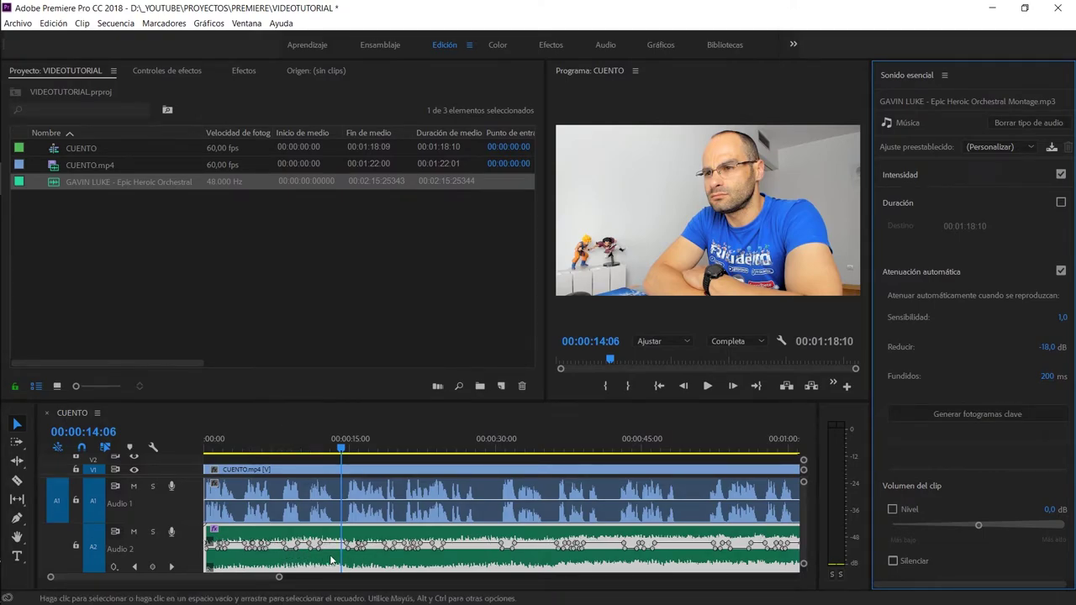
{"action": "left_click", "coordinate": [226, 448]}
{"action": "key", "text": "space"}
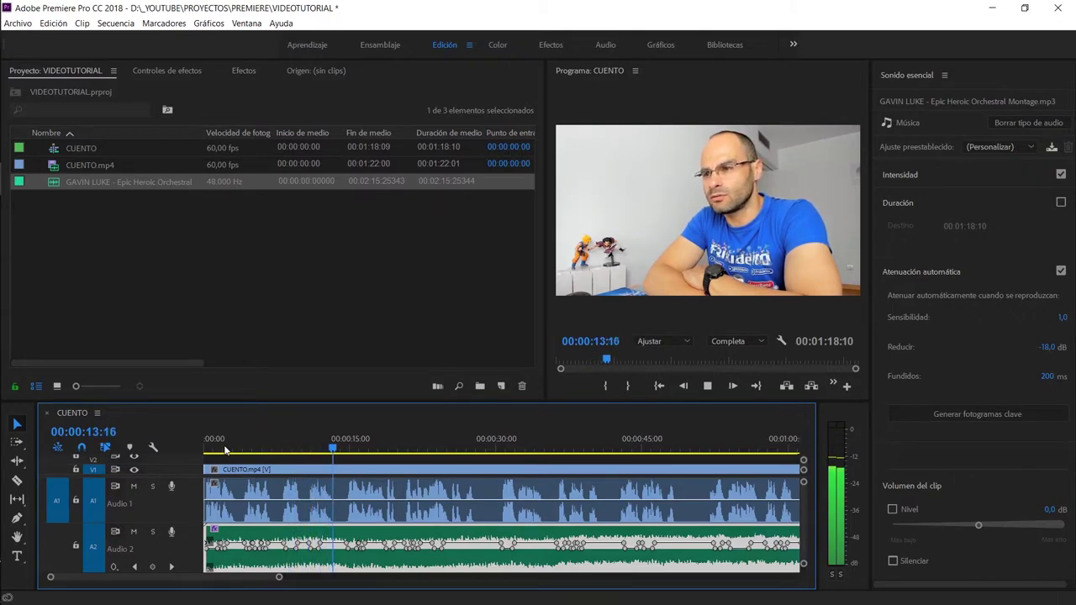
{"action": "key", "text": "space"}
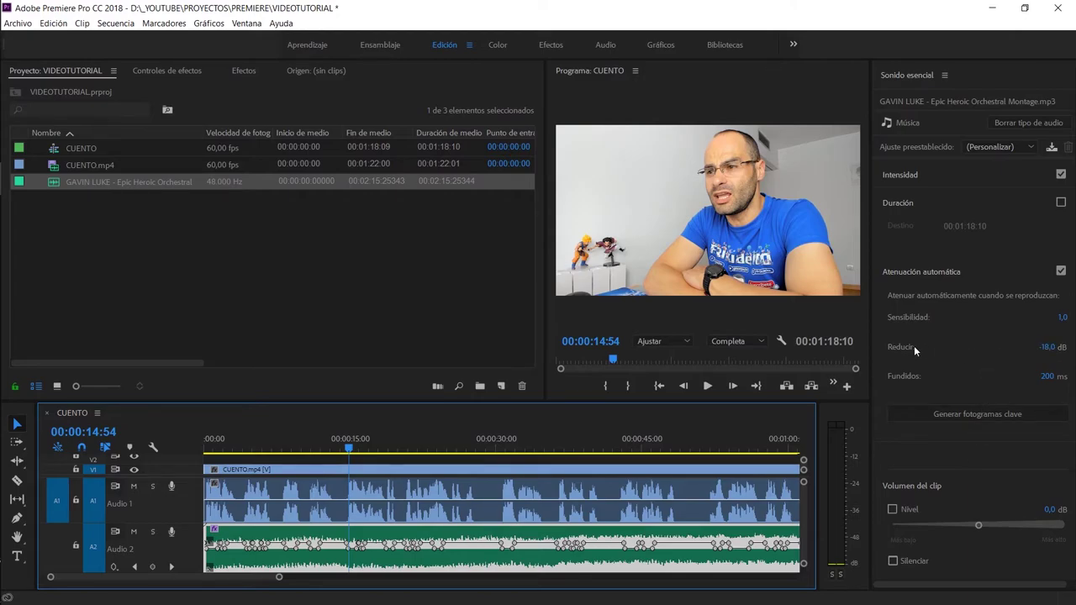
Set the ducking reduction to -25 dB and play from about 24 seconds to hear deeper dips.
{"action": "left_click", "coordinate": [1048, 350]}
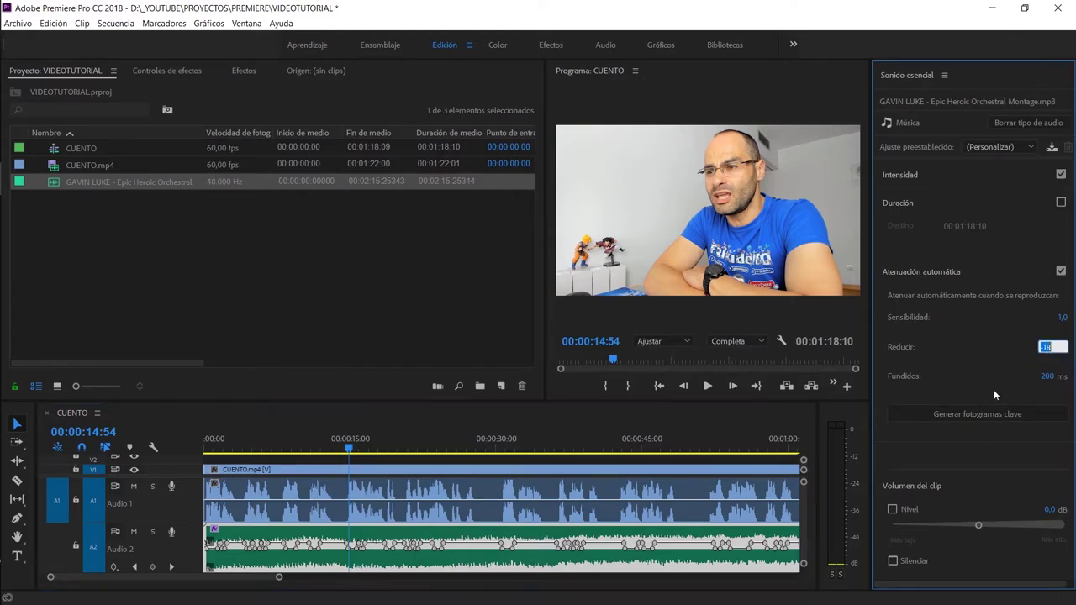
{"action": "type", "text": "-25"}
{"action": "key", "text": "Return"}
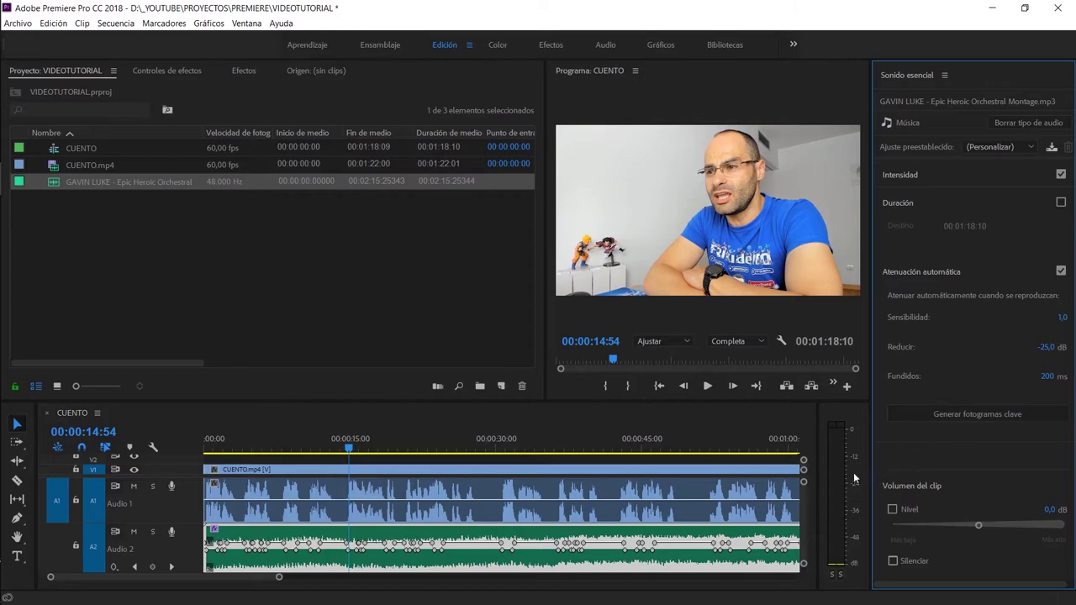
{"action": "left_click", "coordinate": [440, 447]}
{"action": "key", "text": "space"}
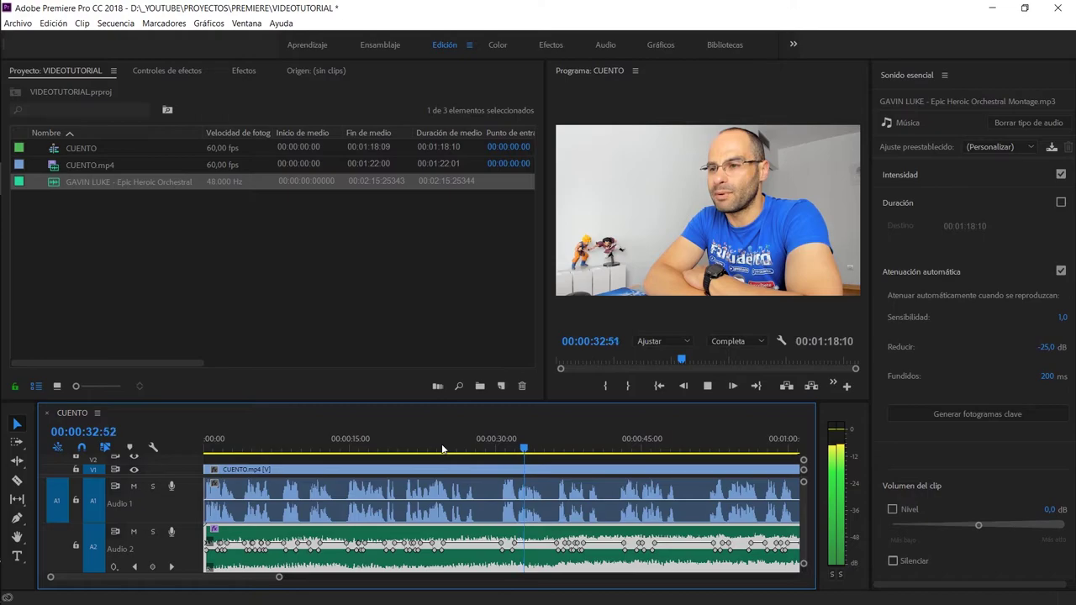
{"action": "key", "text": "space"}
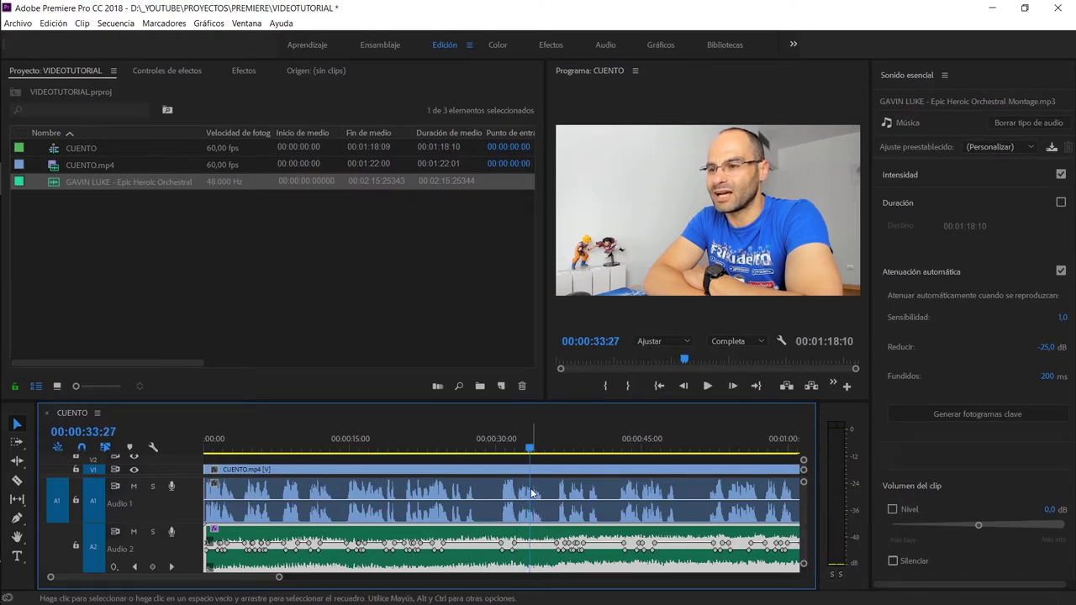
Raise ducking sensitivity to 3,0 and play back the regenerated music ducking.
{"action": "left_click", "coordinate": [1061, 320]}
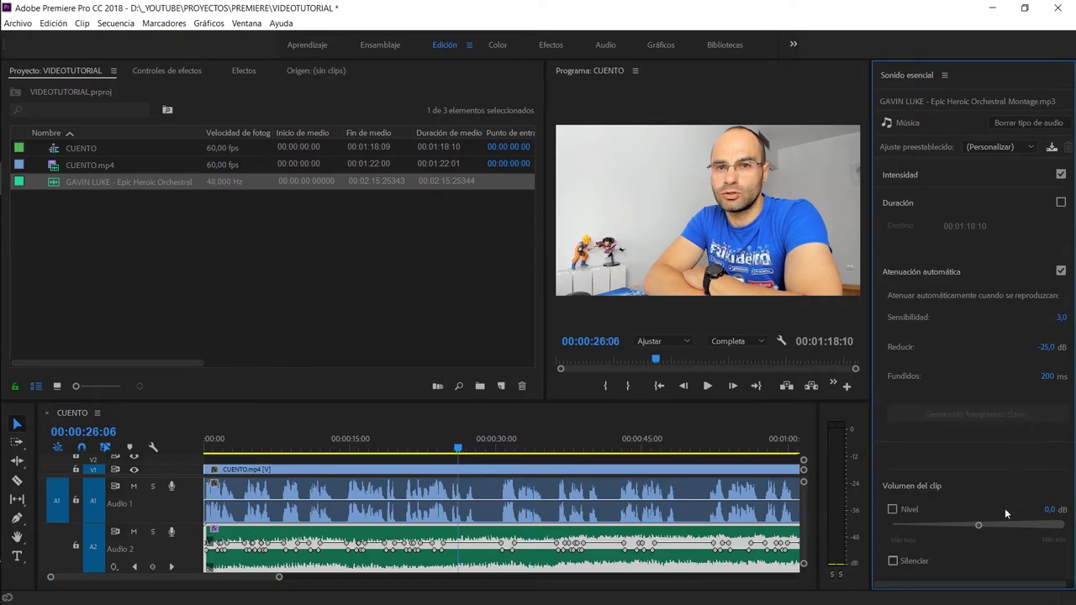
{"action": "key", "text": "space"}
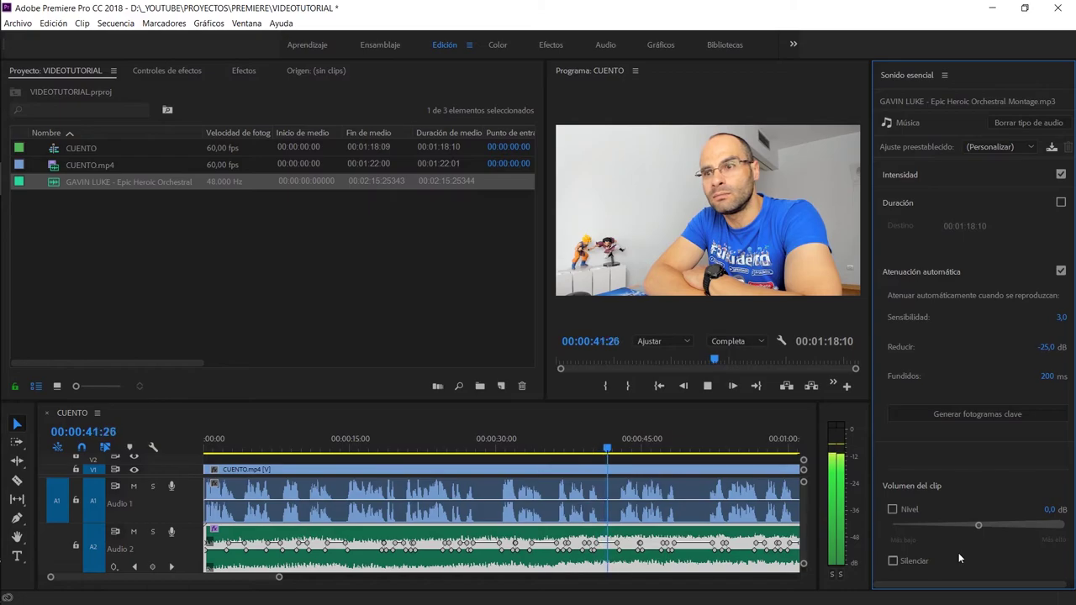
{"action": "key", "text": "space"}
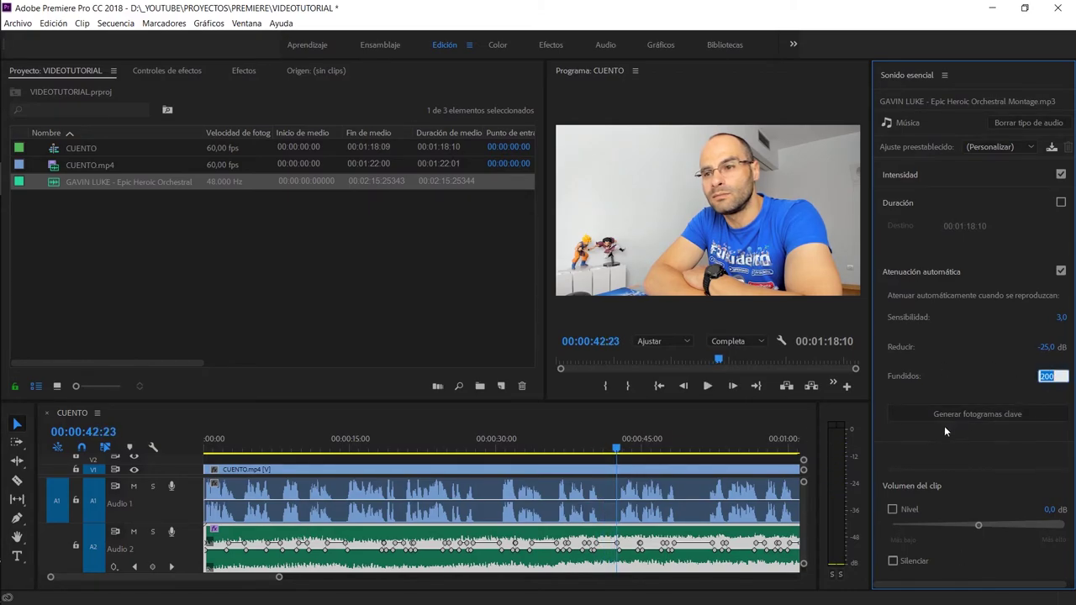
Enter 500 ms fades, regenerate keyframes, and review playback from about 32 seconds.
{"action": "type", "text": "500"}
{"action": "left_click", "coordinate": [944, 423]}
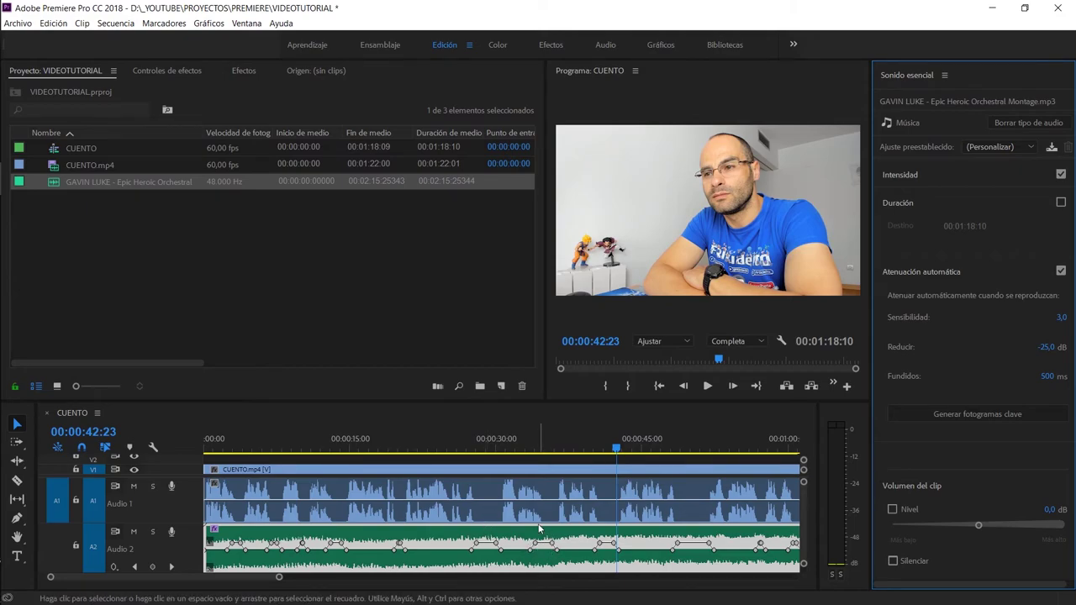
{"action": "left_click", "coordinate": [518, 448]}
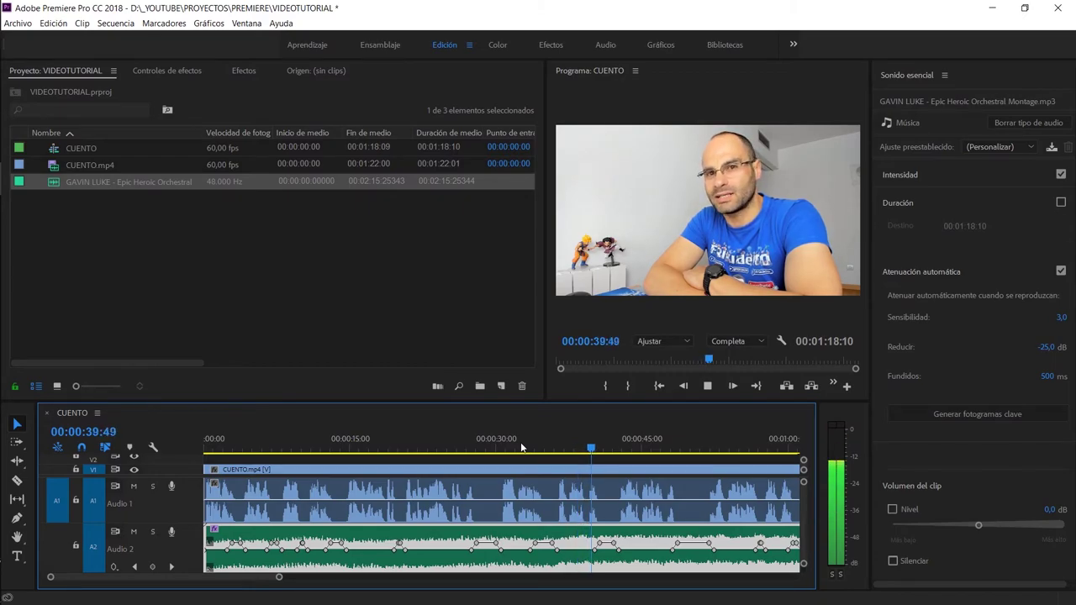
{"action": "key", "text": "space"}
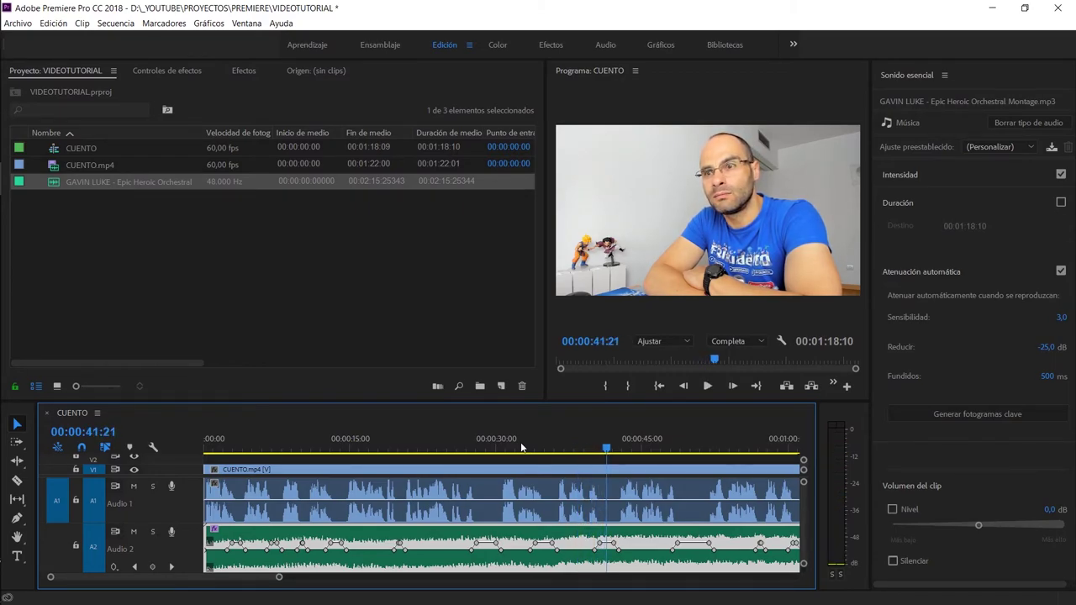